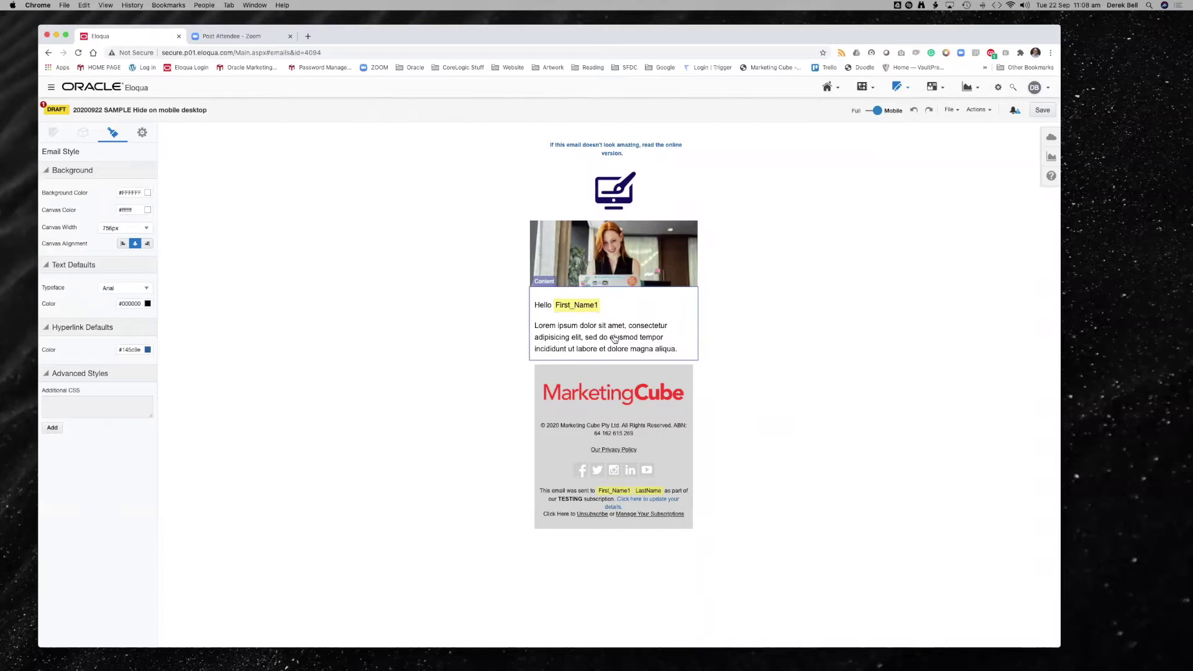
Step: Compare the email's full and mobile views, checking the hide settings of the icon, banner and body text
left_click(876, 111)
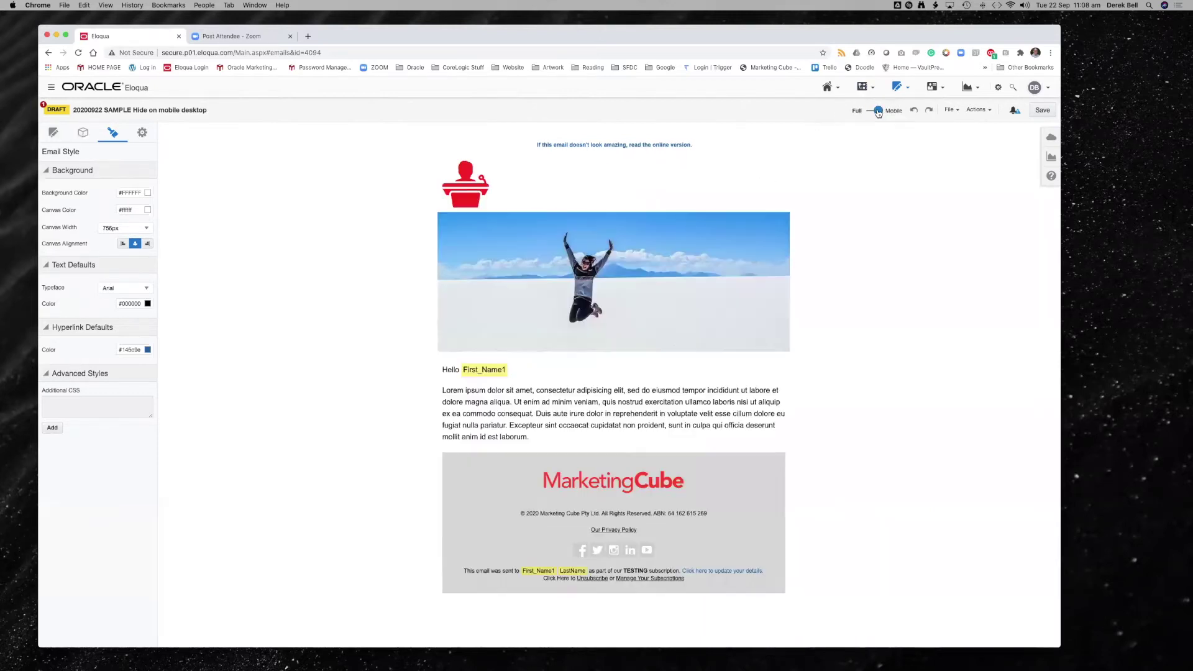
left_click(464, 185)
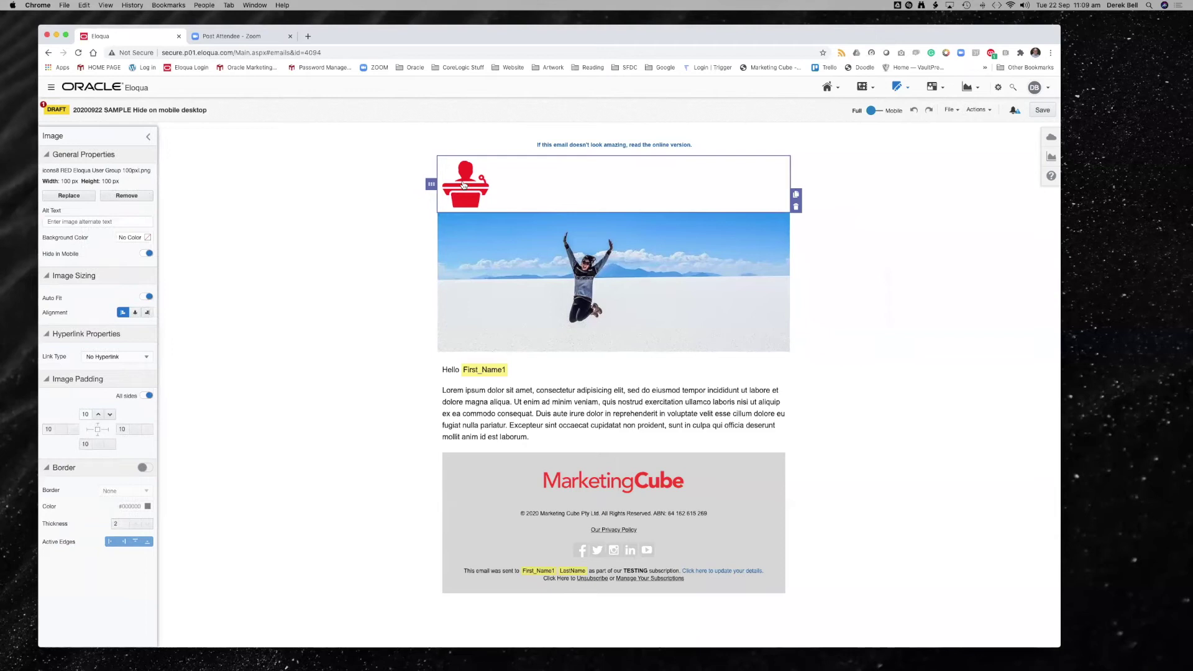
left_click(514, 263)
left_click(514, 413)
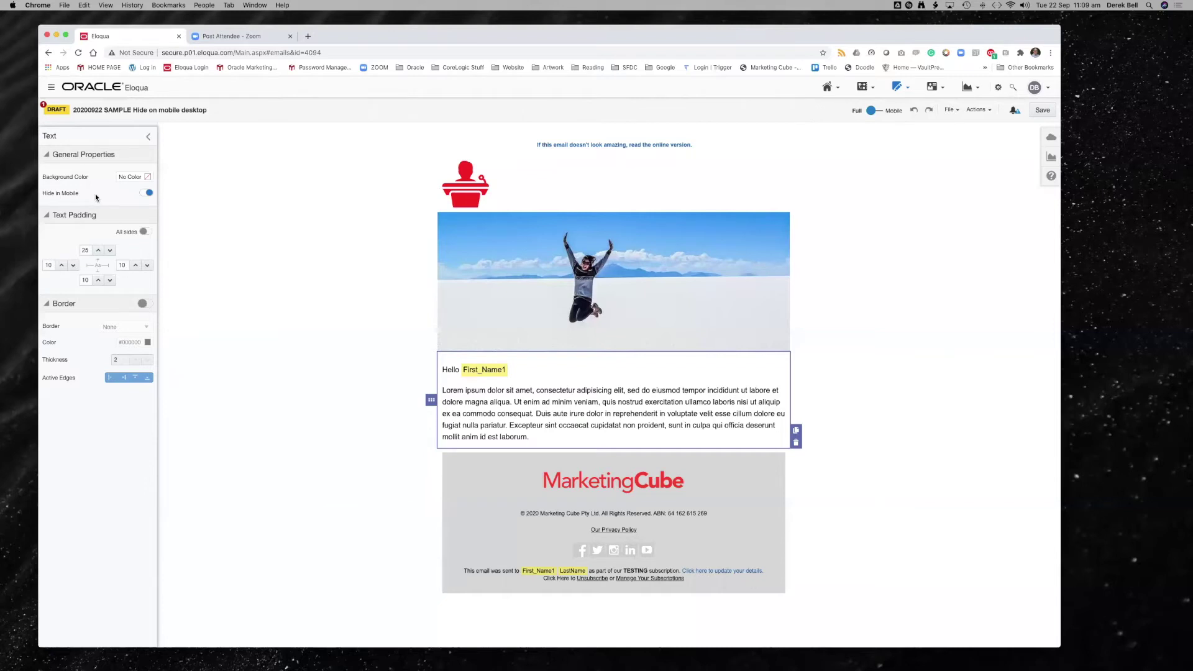
left_click(516, 310)
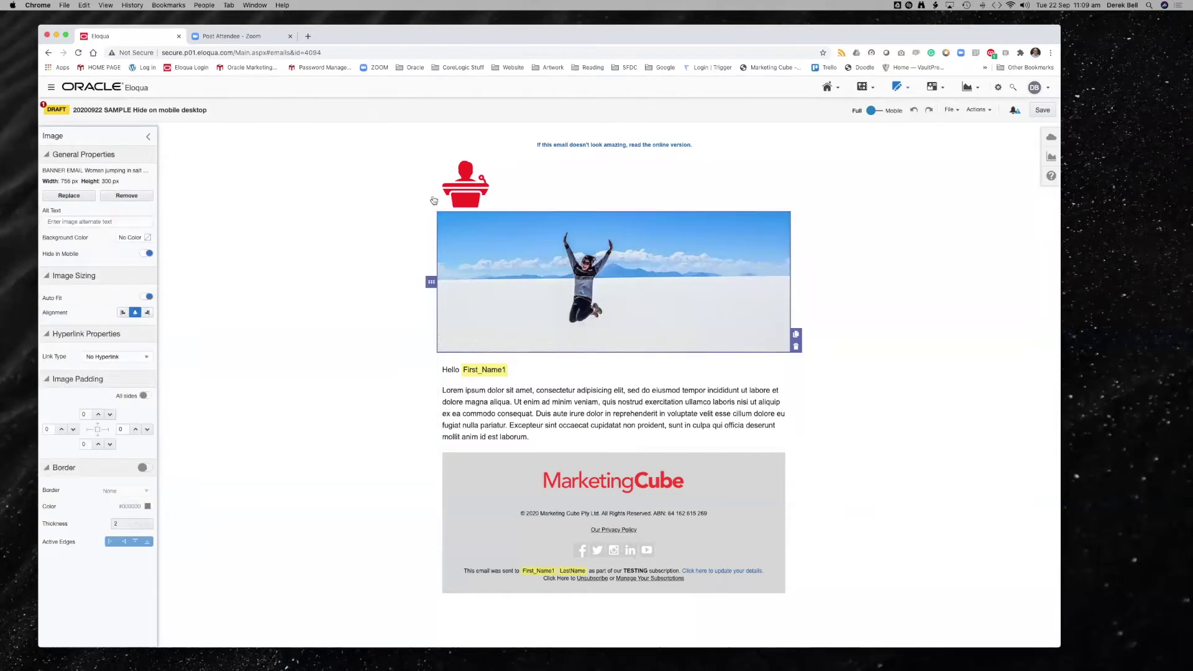
left_click(462, 188)
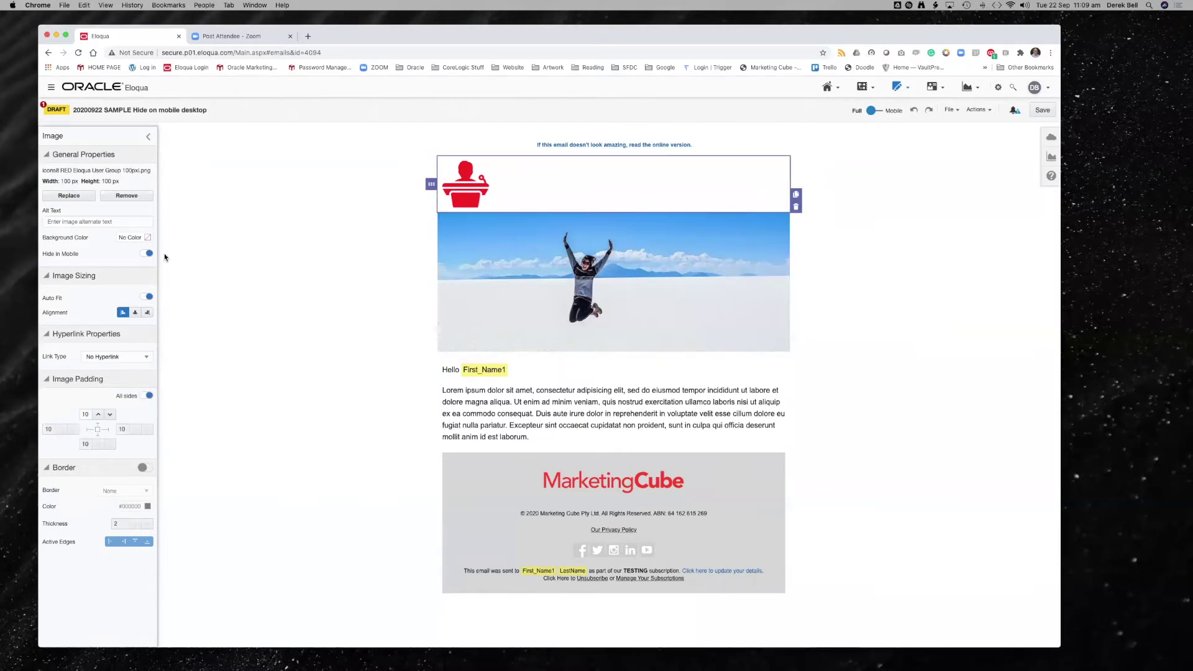
left_click(871, 111)
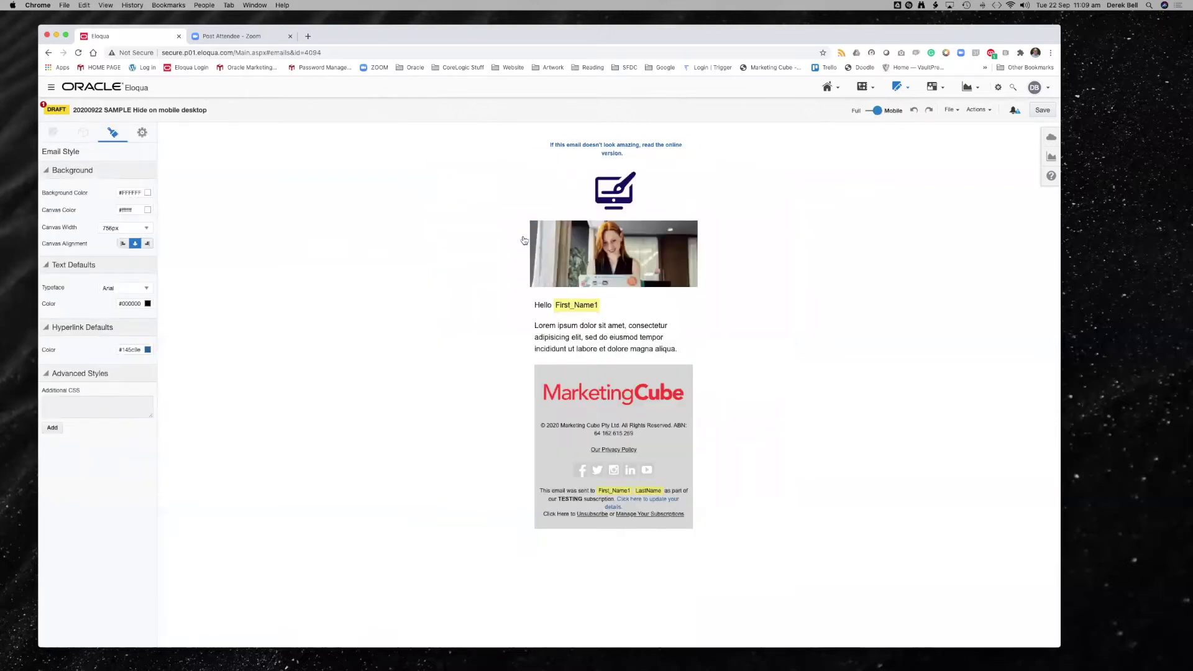
left_click(598, 196)
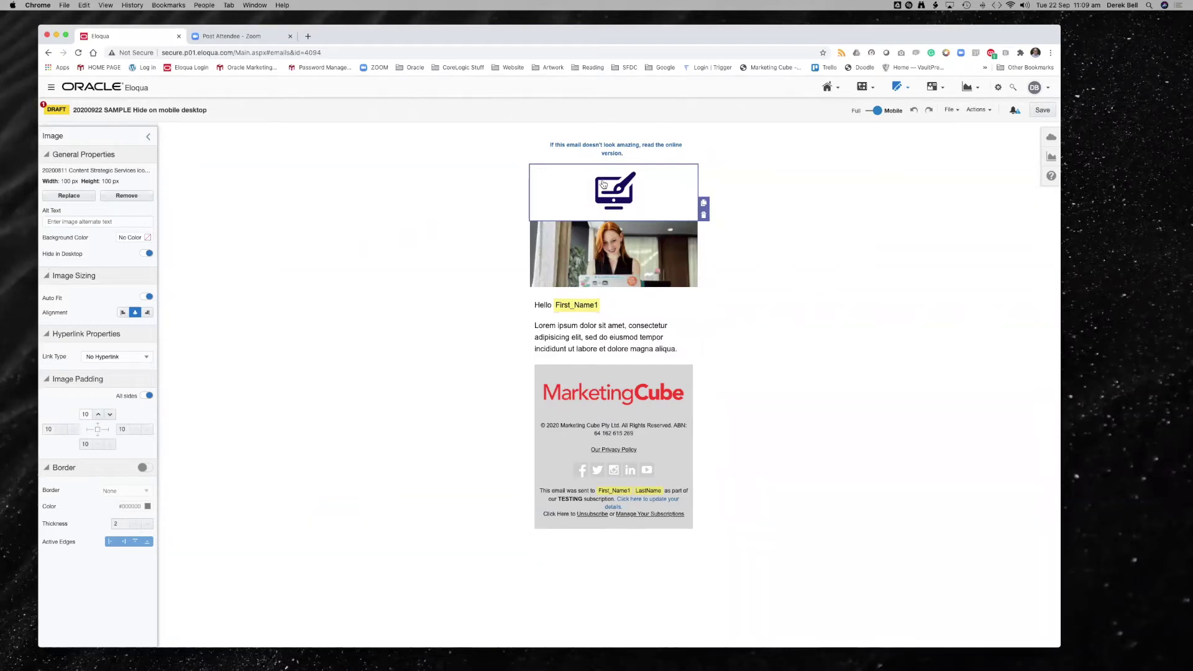
left_click(874, 110)
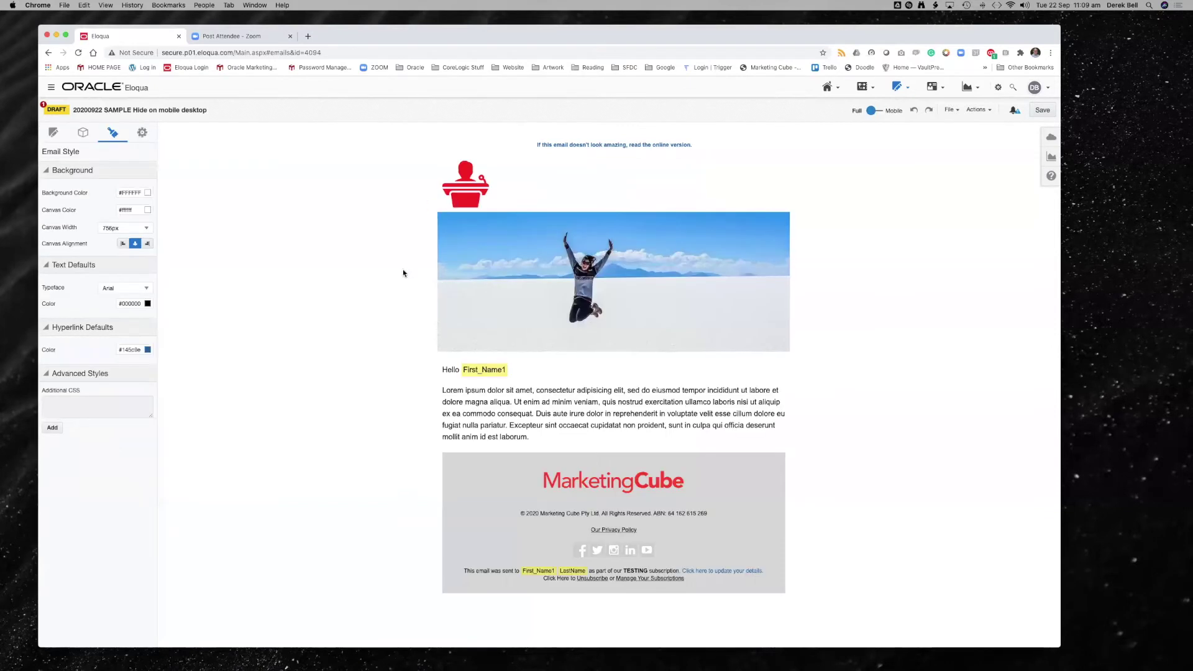
Step: Duplicate the banner image of the person jumping on the salt flat in the full view
left_click(540, 285)
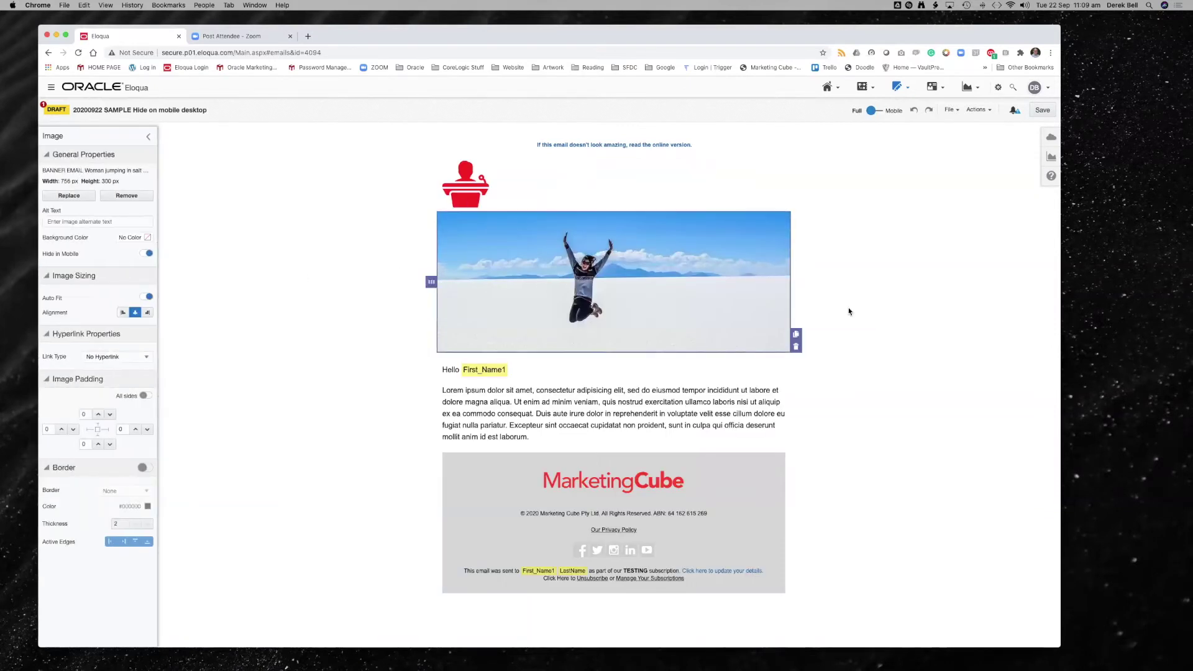
left_click(796, 336)
scroll(808, 314, "down", 3)
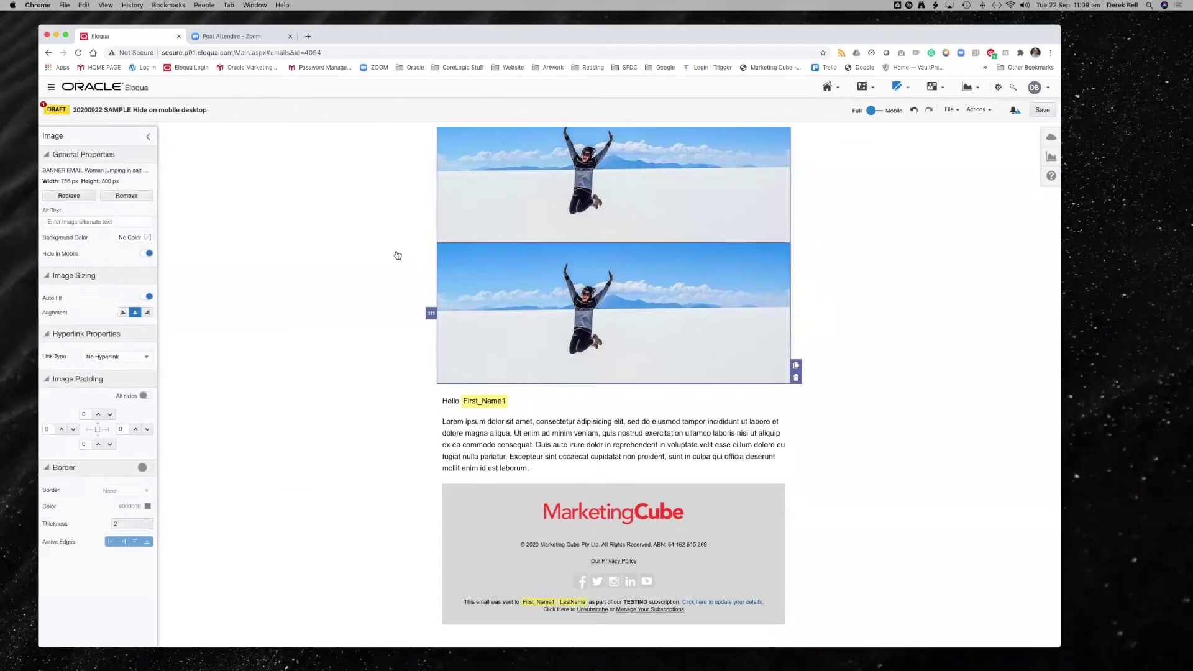
Step: Replace the lower banner copy with the 756 x 300 "Begin" coffee mug image, searching the image library for 756
left_click(69, 195)
left_click(955, 130)
left_click(930, 163)
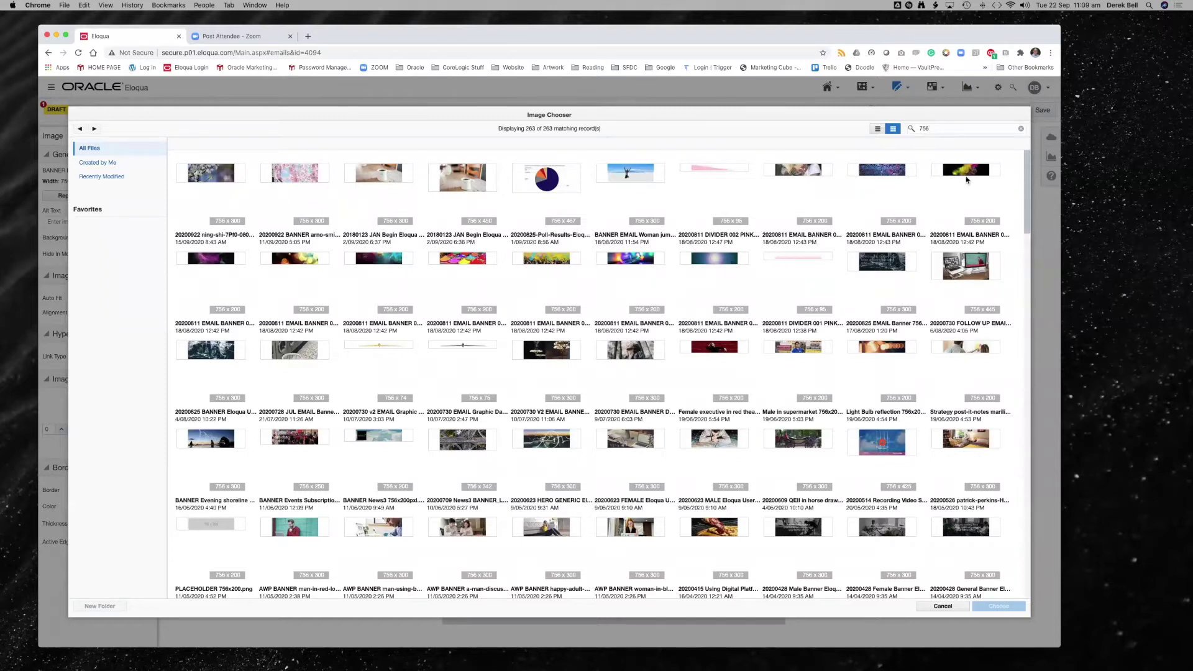
left_click(389, 180)
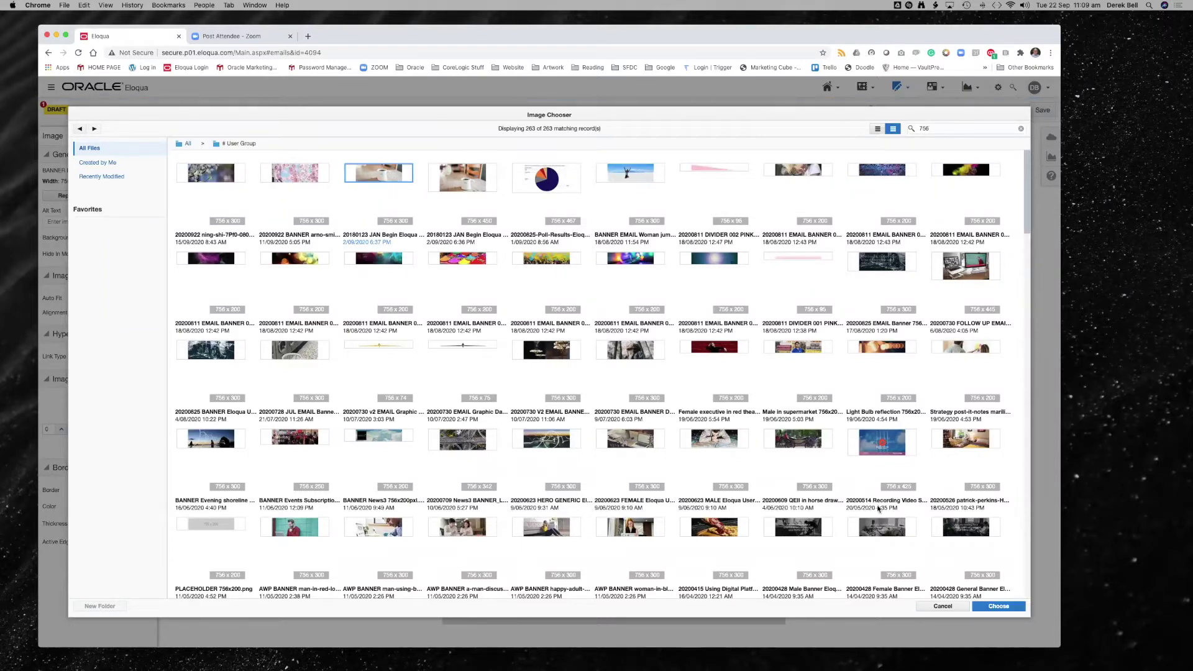
left_click(998, 606)
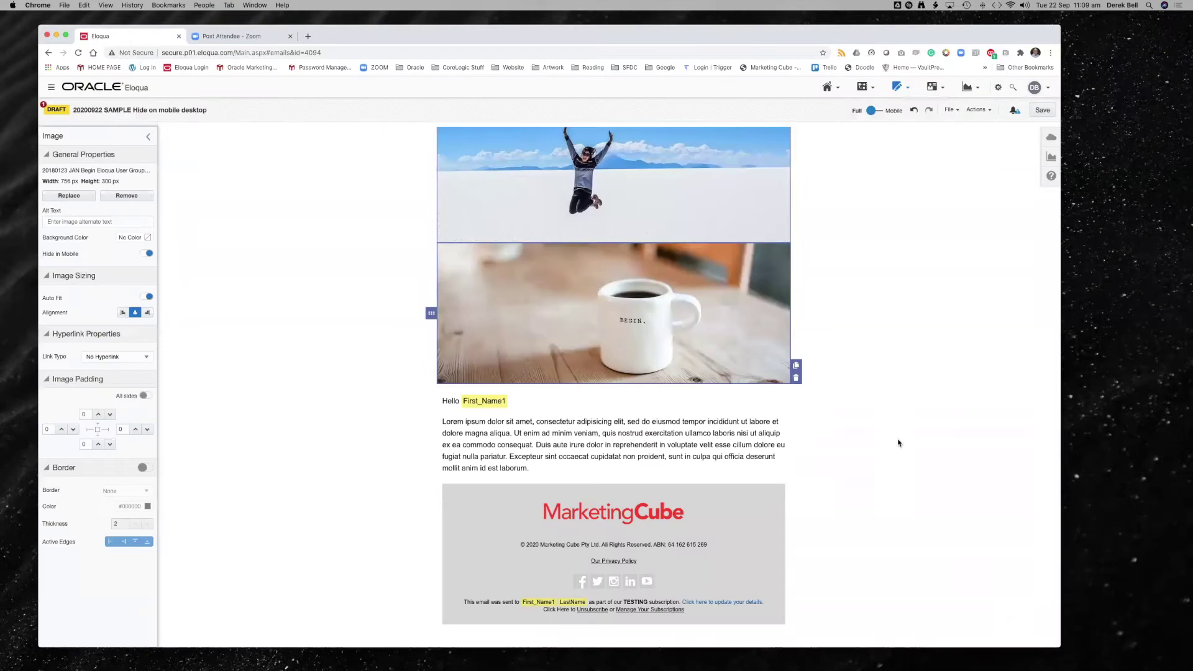
left_click(868, 308)
Step: Turn off Hide in Mobile for the coffee mug banner and save the email
left_click(497, 280)
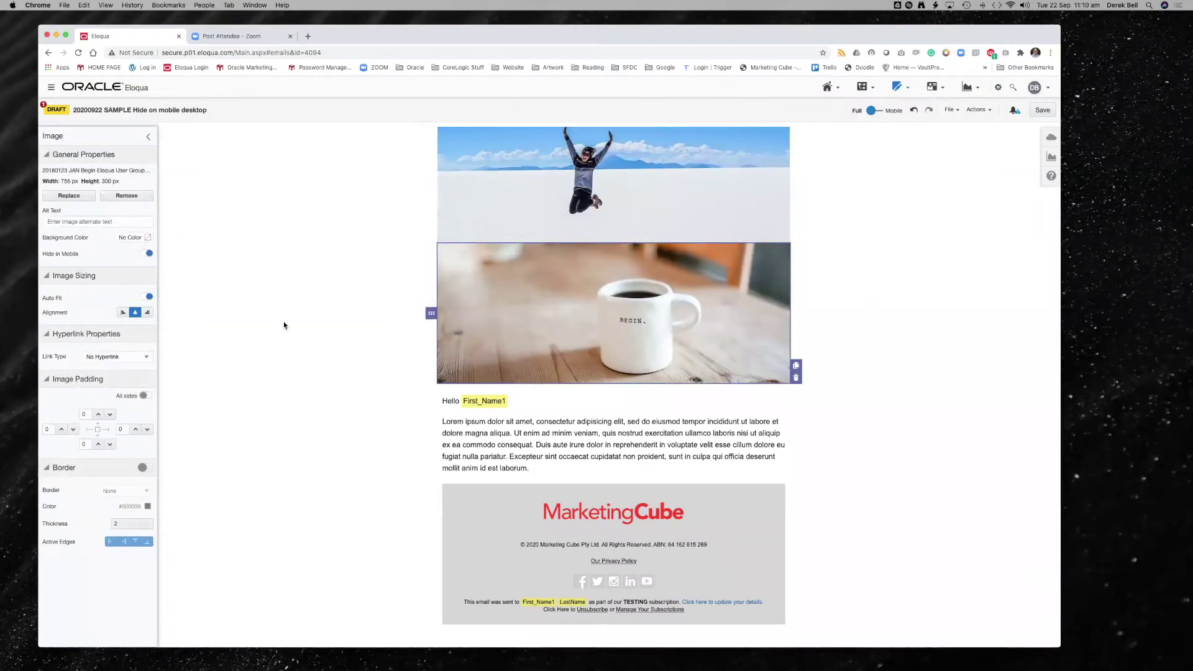
left_click(147, 254)
left_click(358, 245)
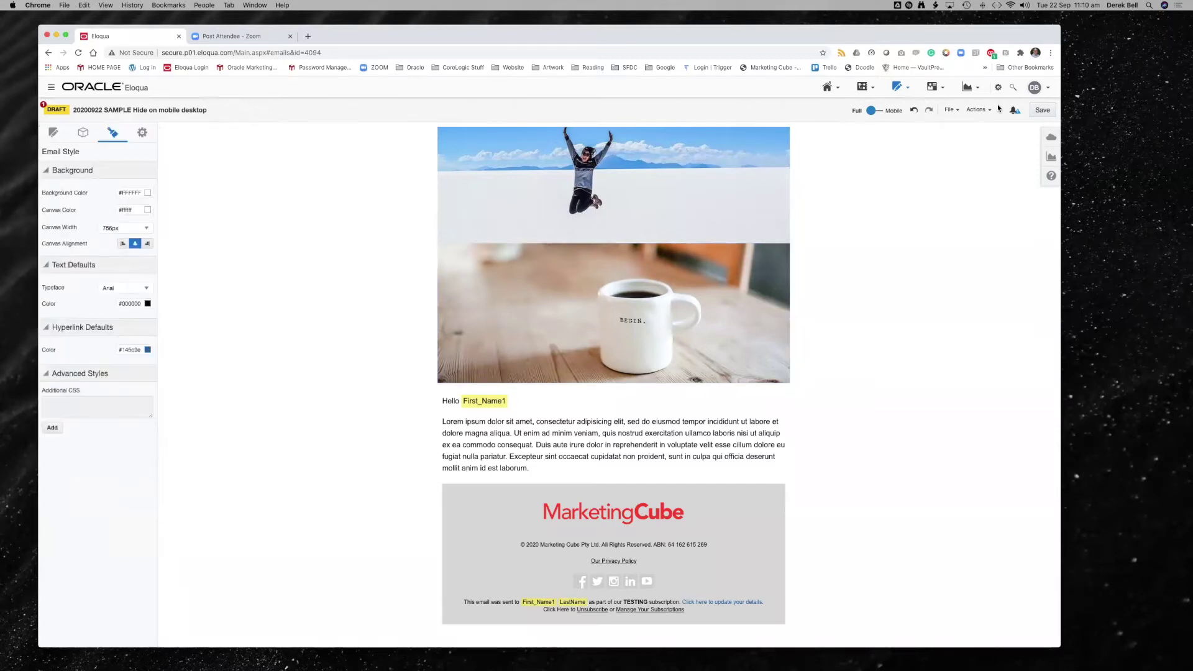
left_click(1044, 116)
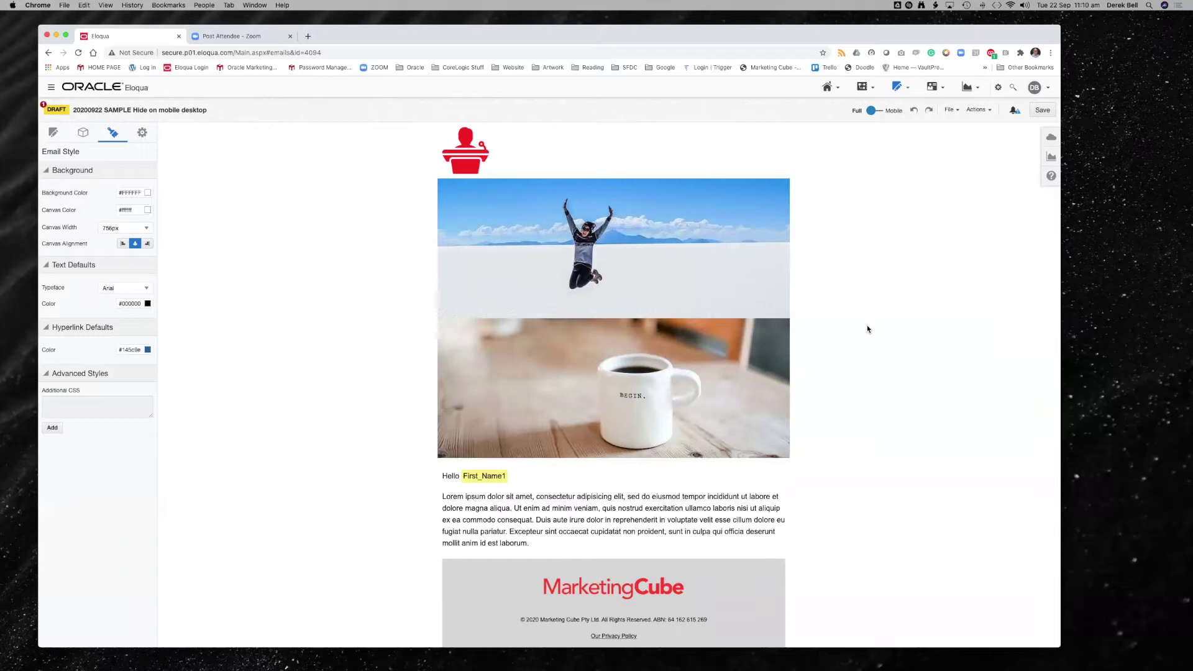
Step: Turn on Hide in Desktop for the coffee mug banner from the mobile view, and return to the full view
left_click(870, 111)
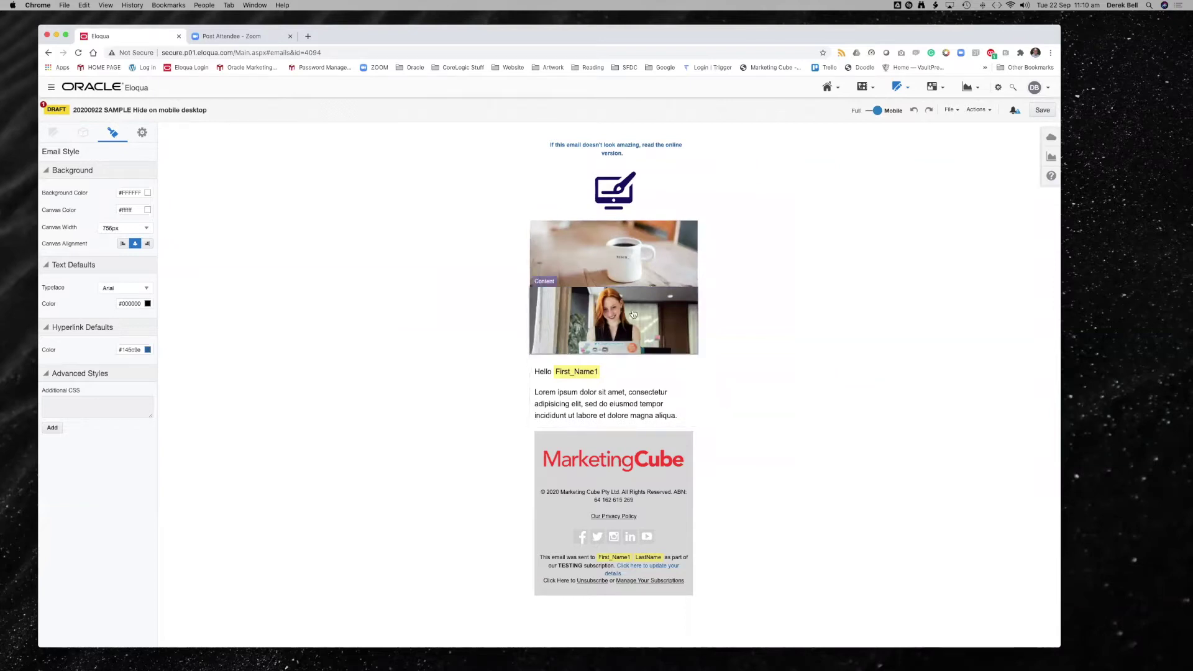
left_click(622, 245)
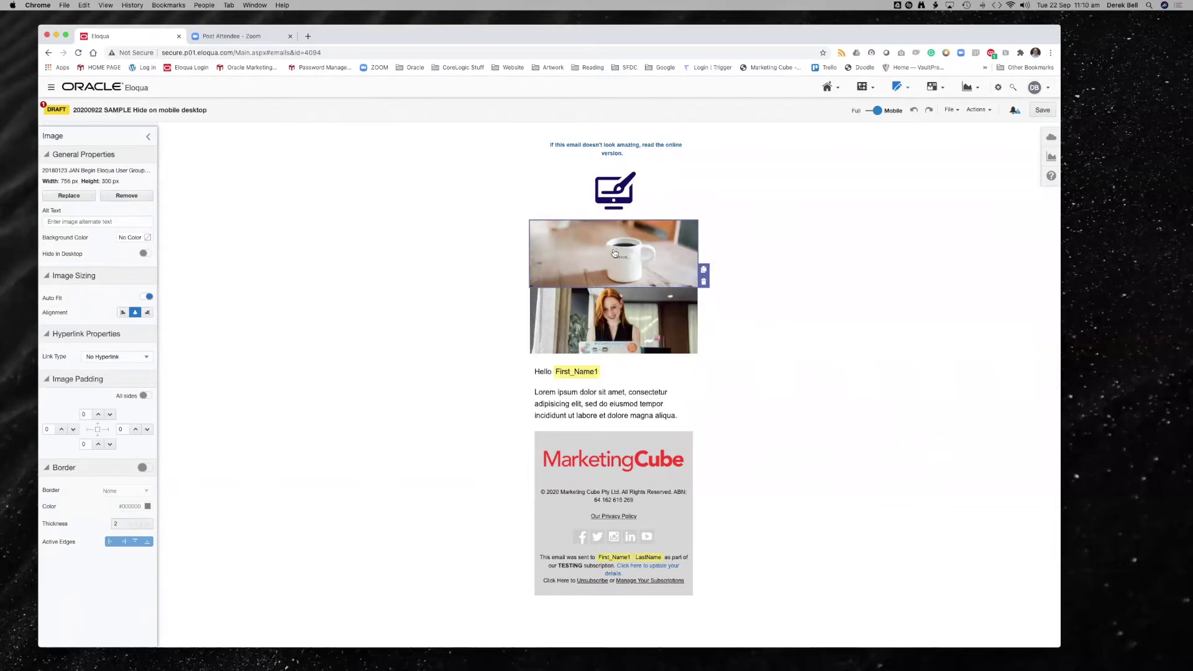
left_click(145, 254)
left_click(810, 223)
left_click(876, 112)
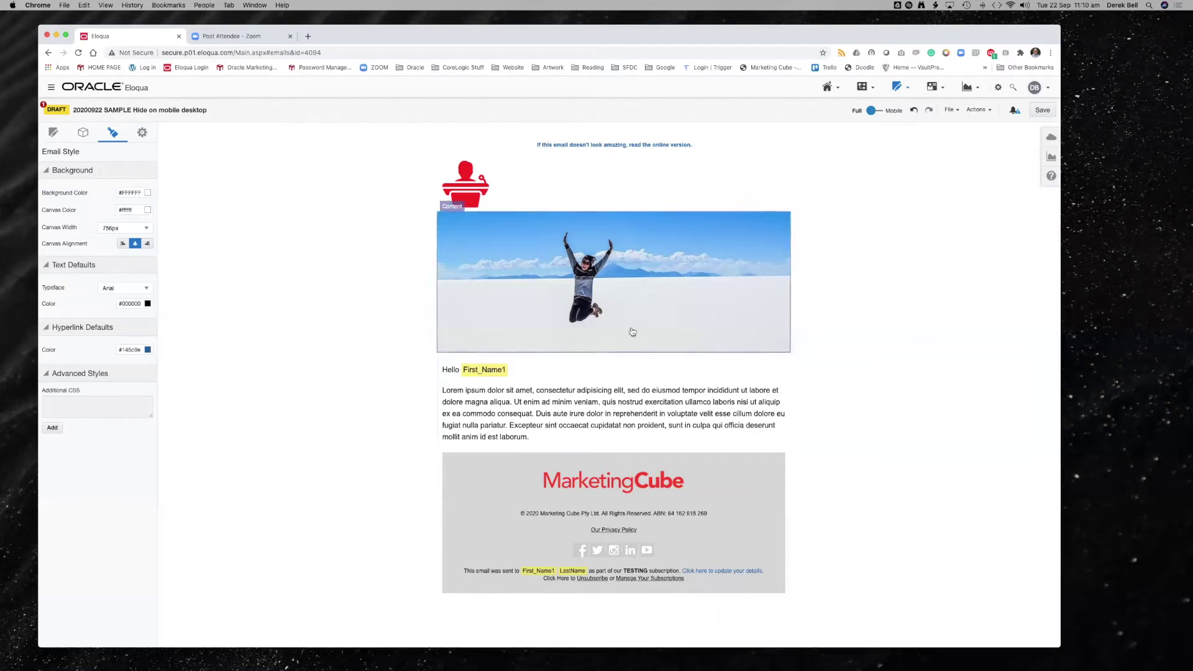
Step: Add a single-column layout between the body text and the footer and place a spacer in it
left_click(507, 185)
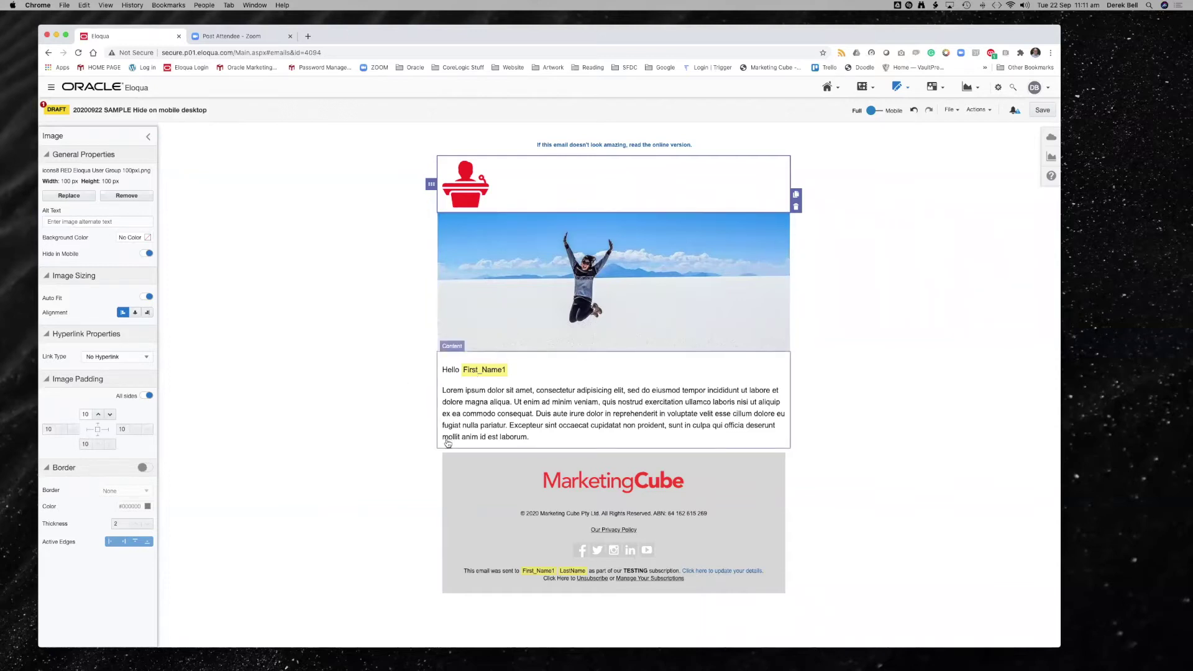
left_click(392, 425)
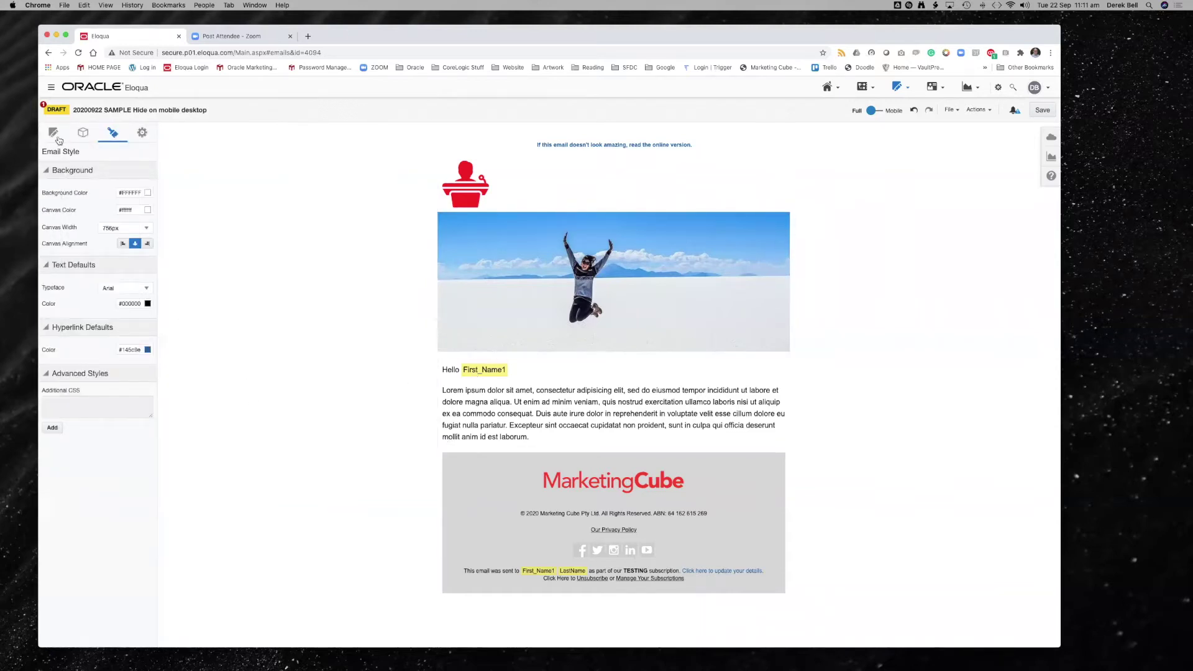
left_click(56, 136)
left_click_drag(69, 388, 501, 445)
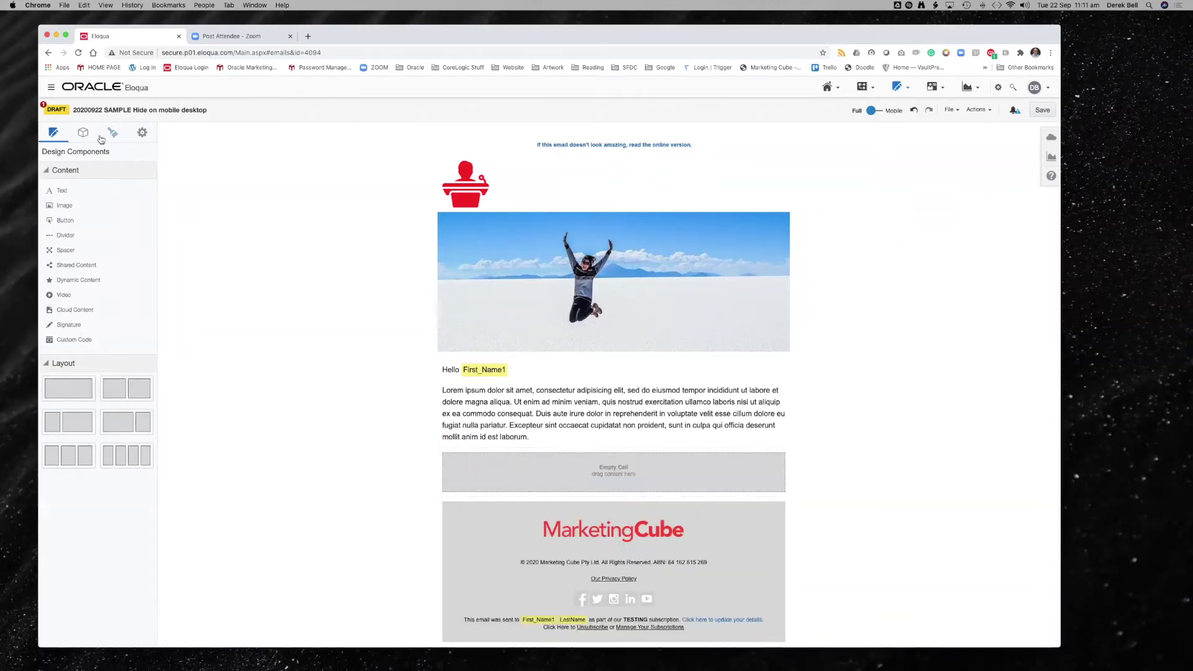
left_click_drag(73, 249, 517, 459)
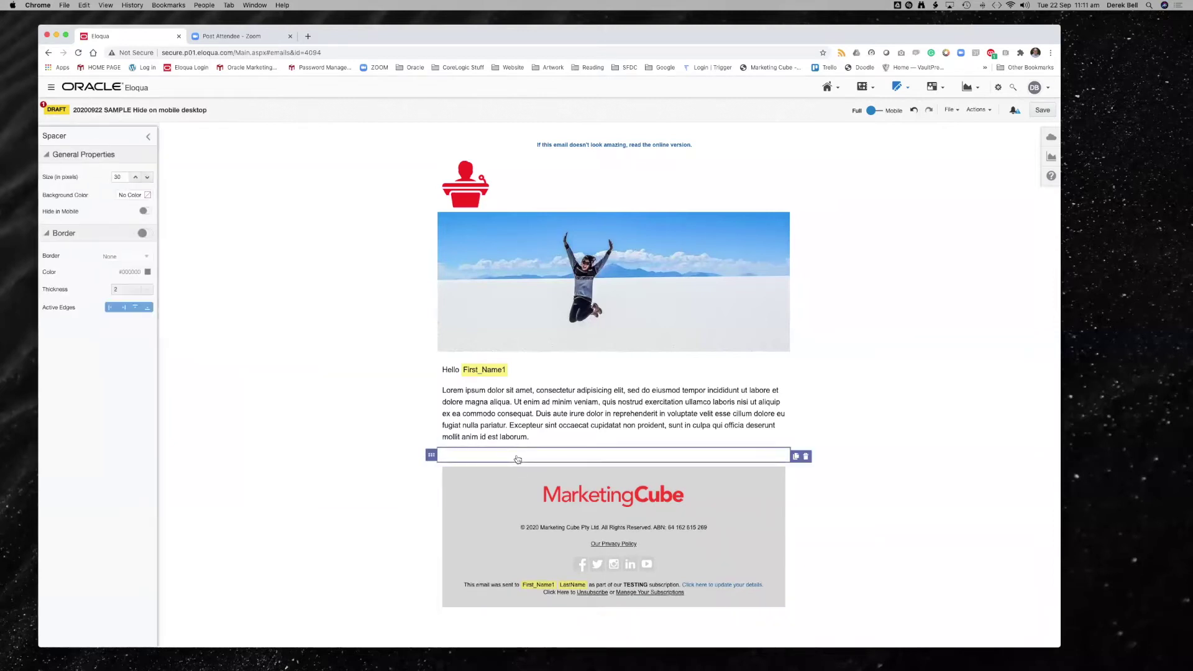
Step: Duplicate the body text block and move the copy below the spacer, just above the footer
left_click(776, 390)
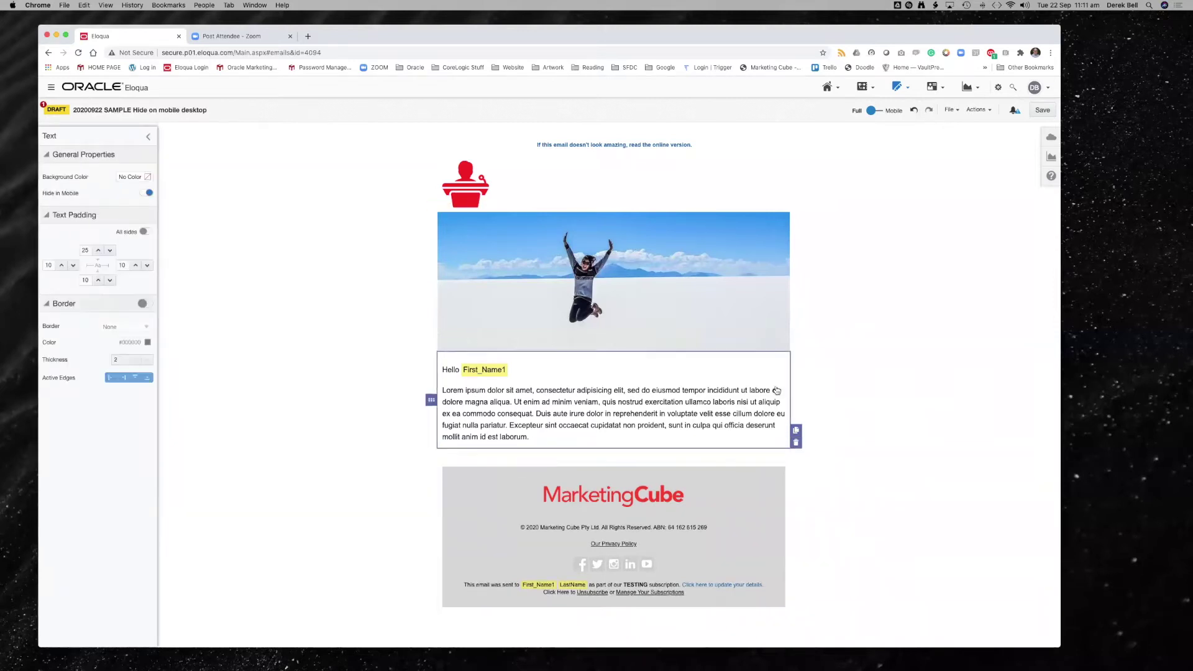
left_click(796, 431)
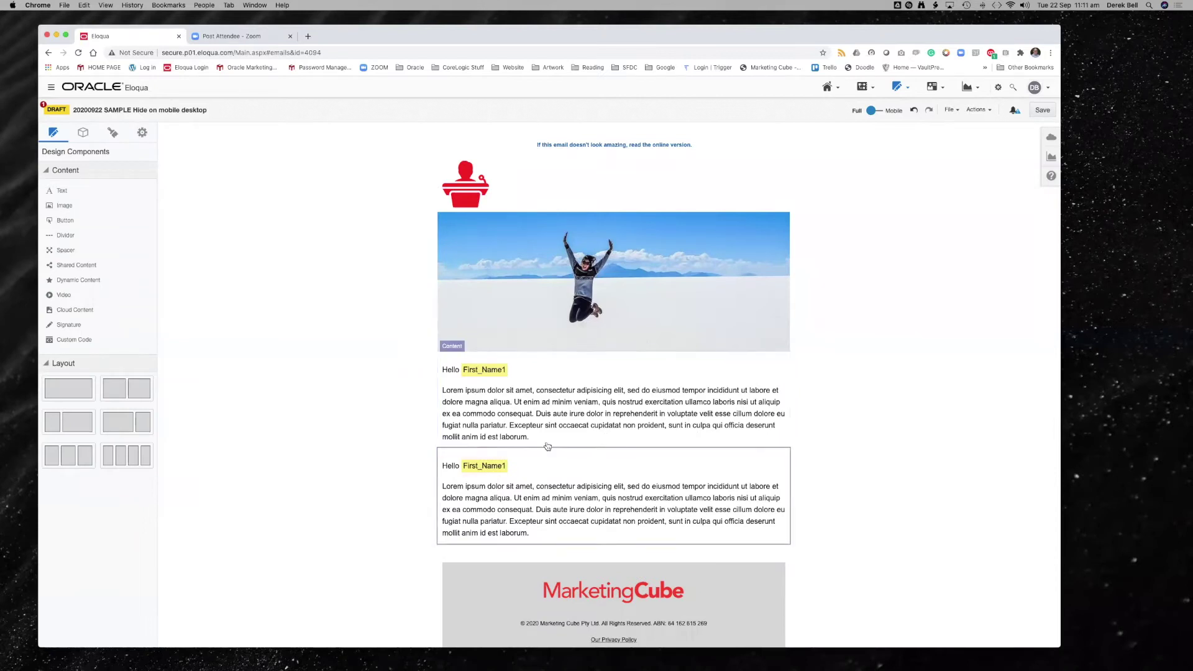
left_click(538, 497)
left_click(427, 551)
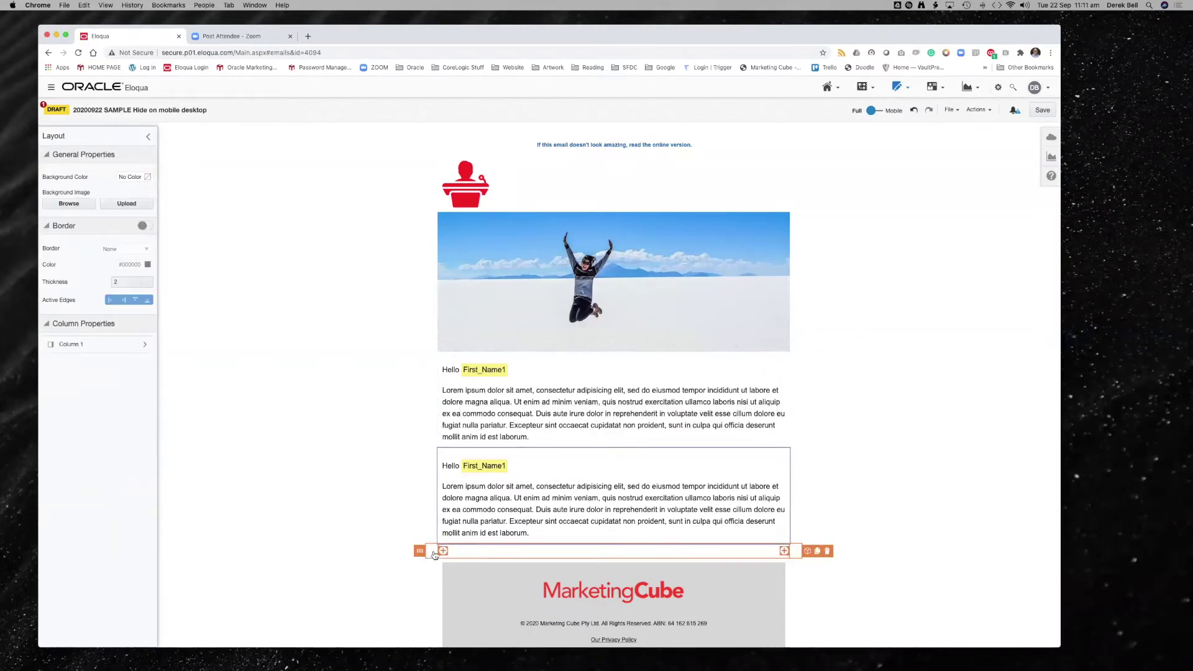
left_click_drag(418, 551, 453, 461)
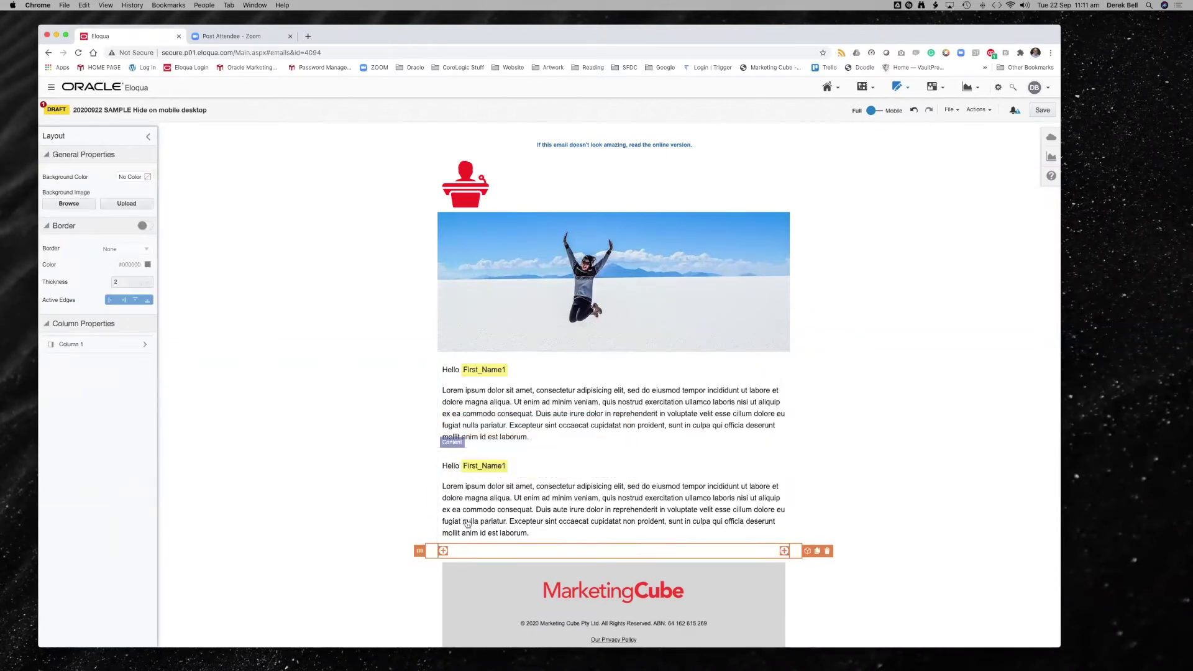
left_click(495, 505)
left_click_drag(495, 506, 463, 554)
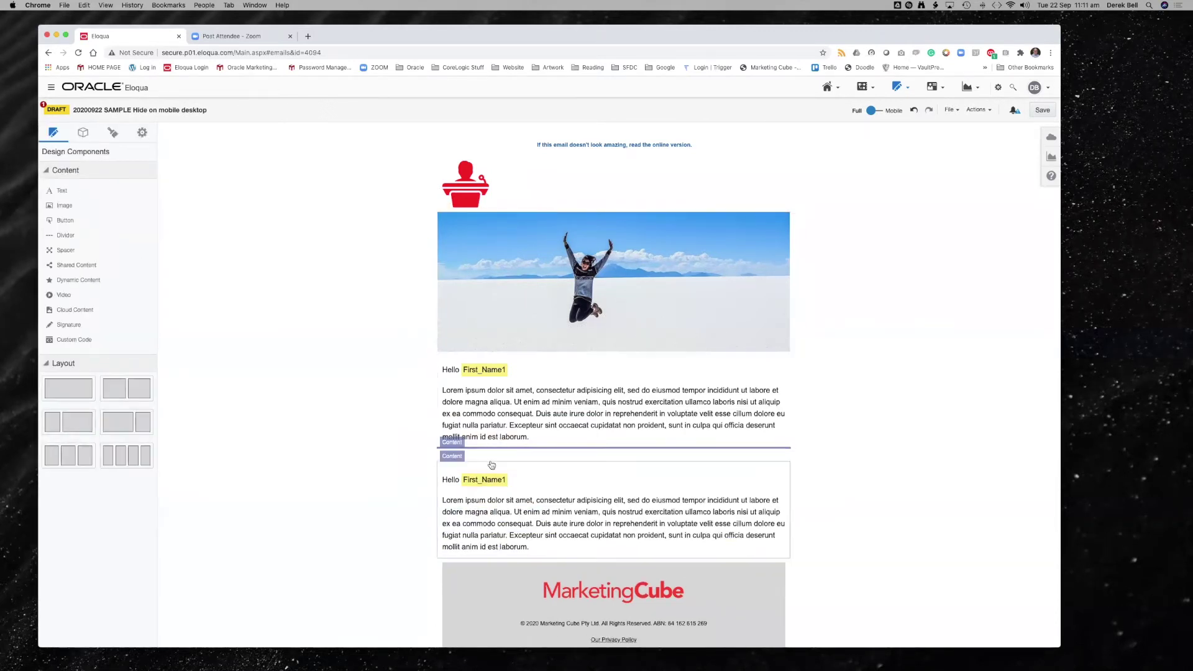
Step: Set the size of the spacer between the two text blocks to 60 pixels
left_click(476, 450)
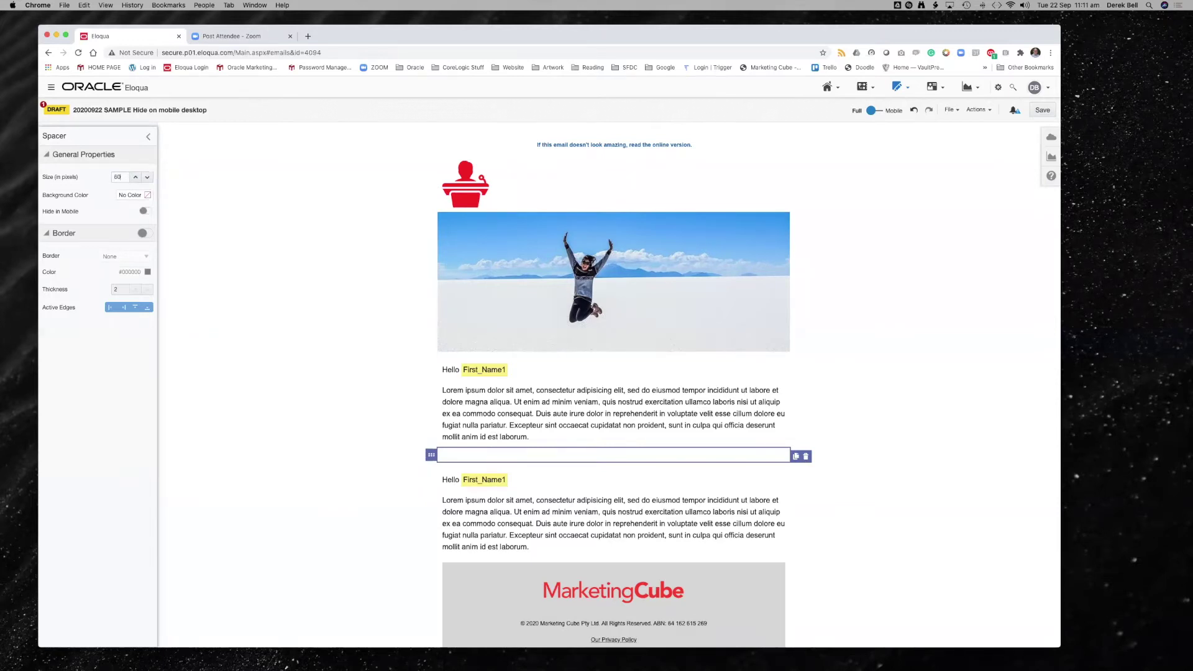
left_click(133, 178)
left_click(280, 299)
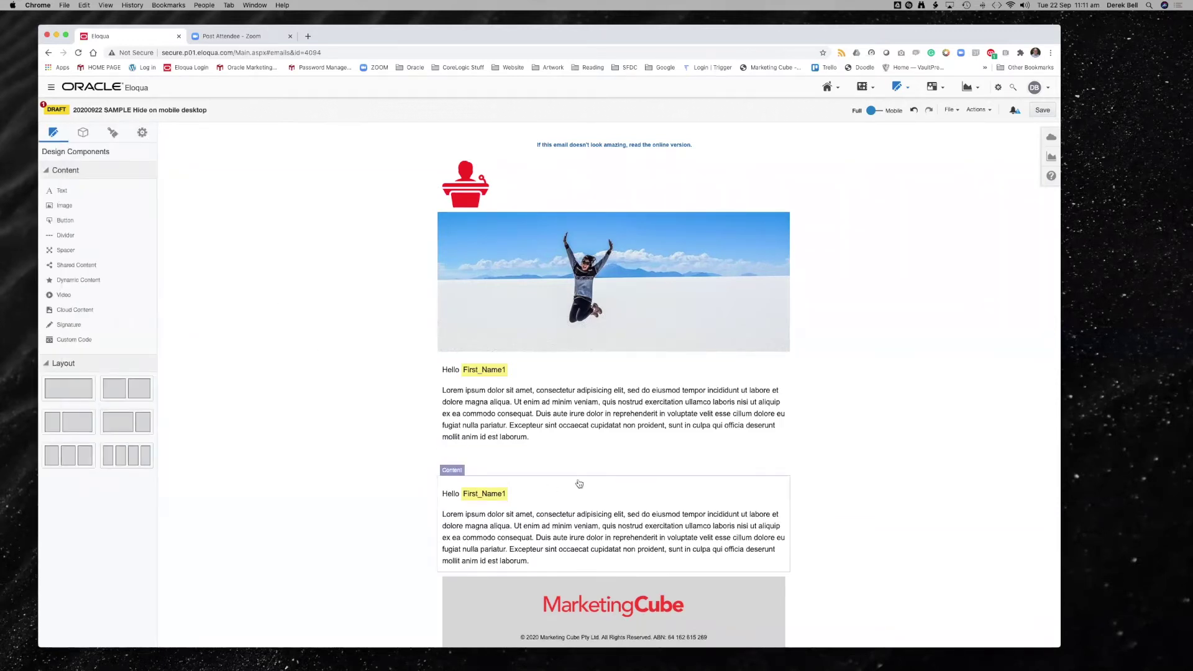
Step: Turn off Hide in Mobile for the second text block and check it in the mobile view
left_click(873, 110)
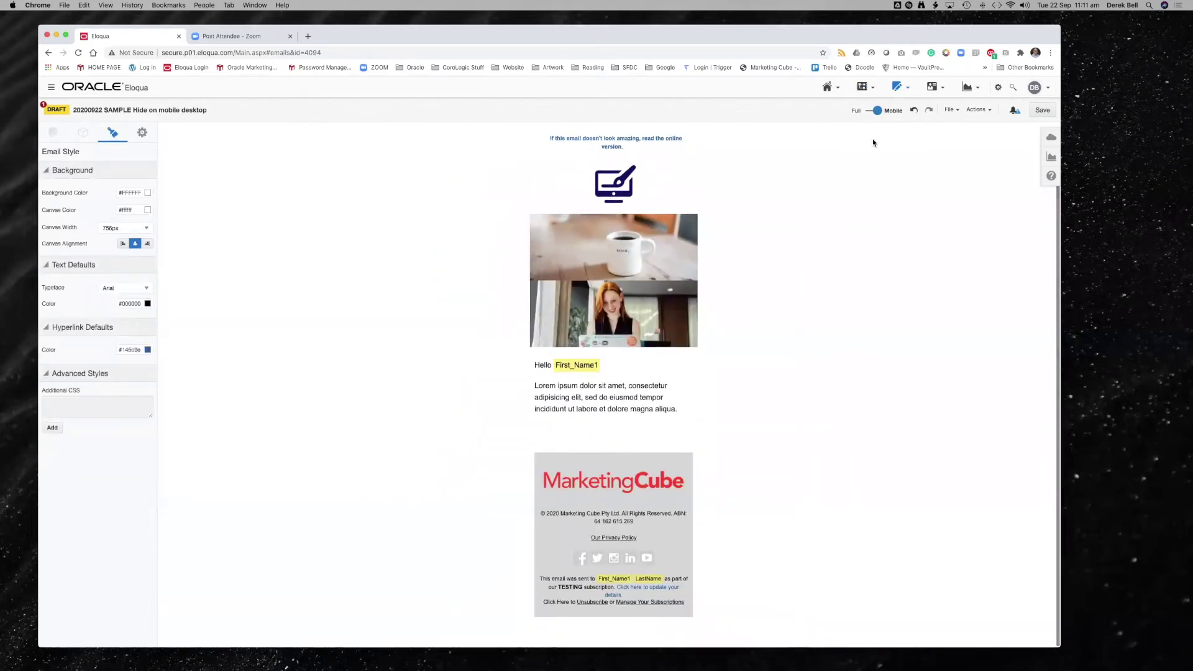
left_click(875, 111)
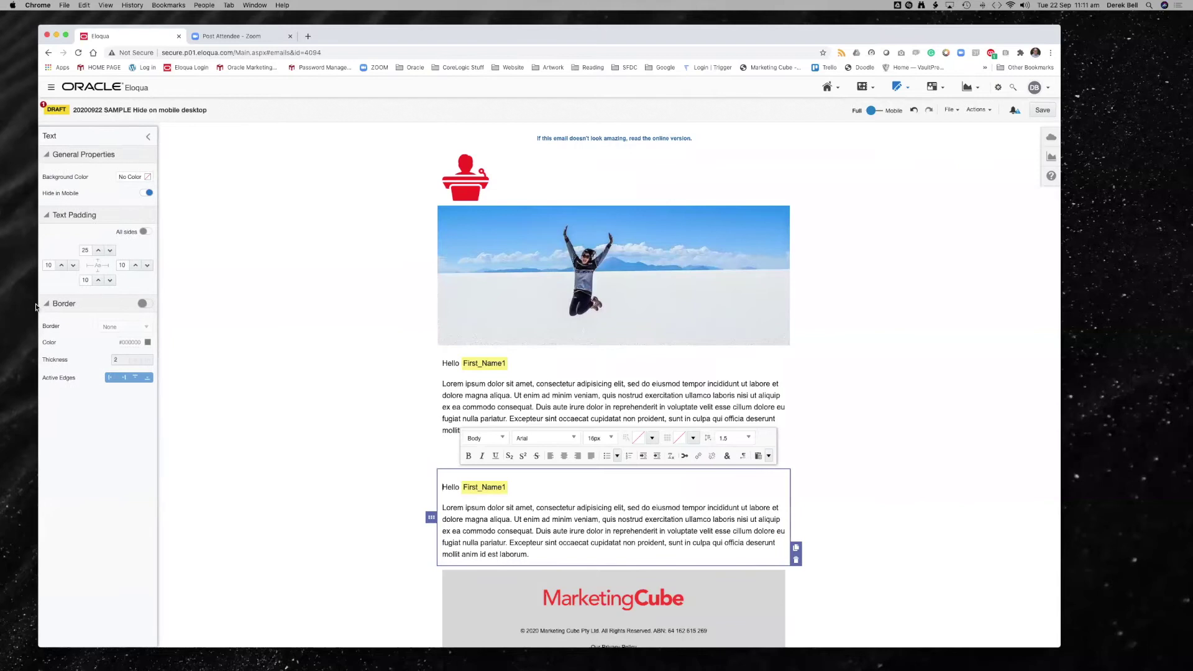
left_click(148, 194)
left_click(871, 111)
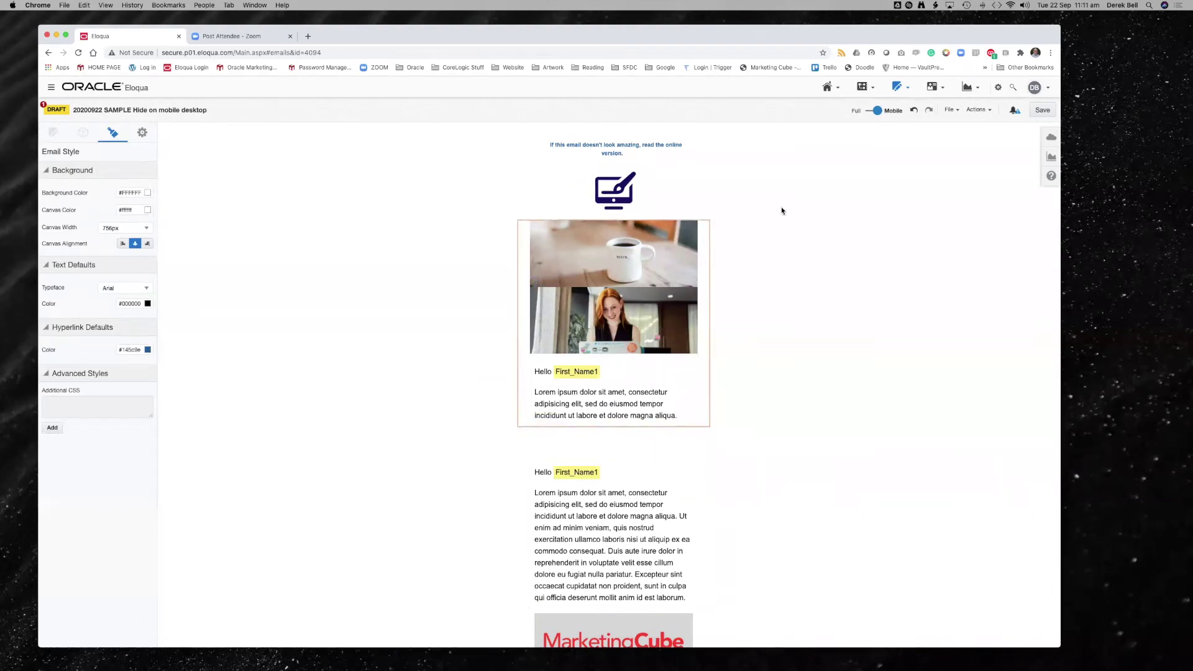
left_click(872, 111)
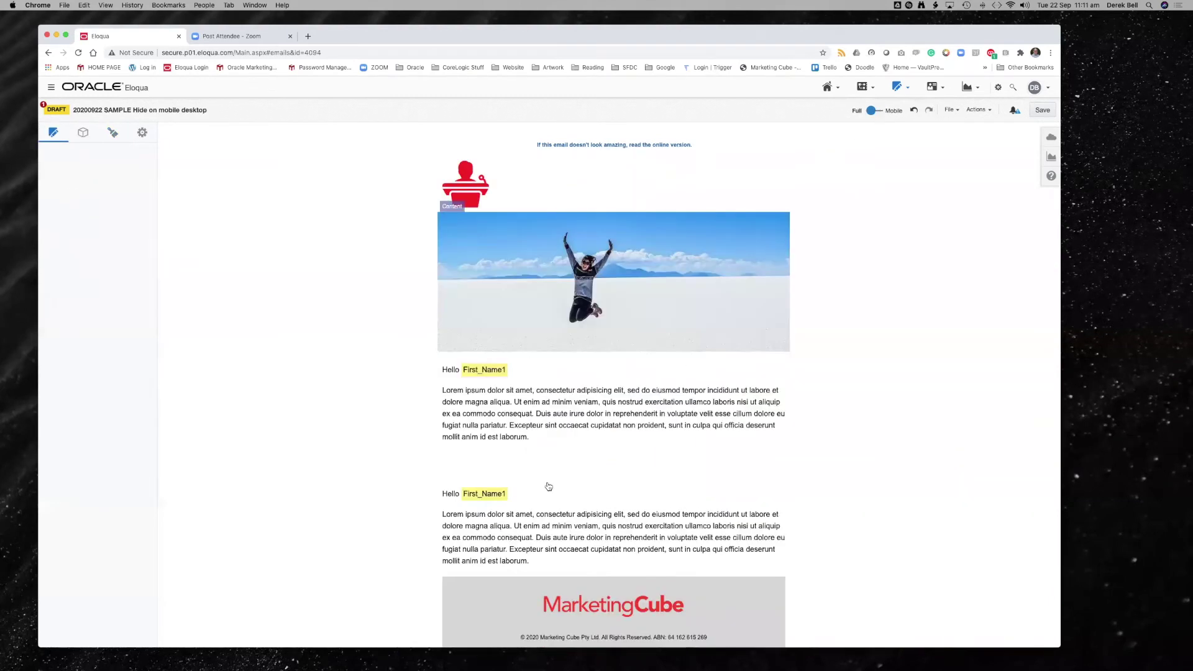
Step: Turn on Hide in Mobile for the spacer and check the spacing in the mobile view
left_click(493, 460)
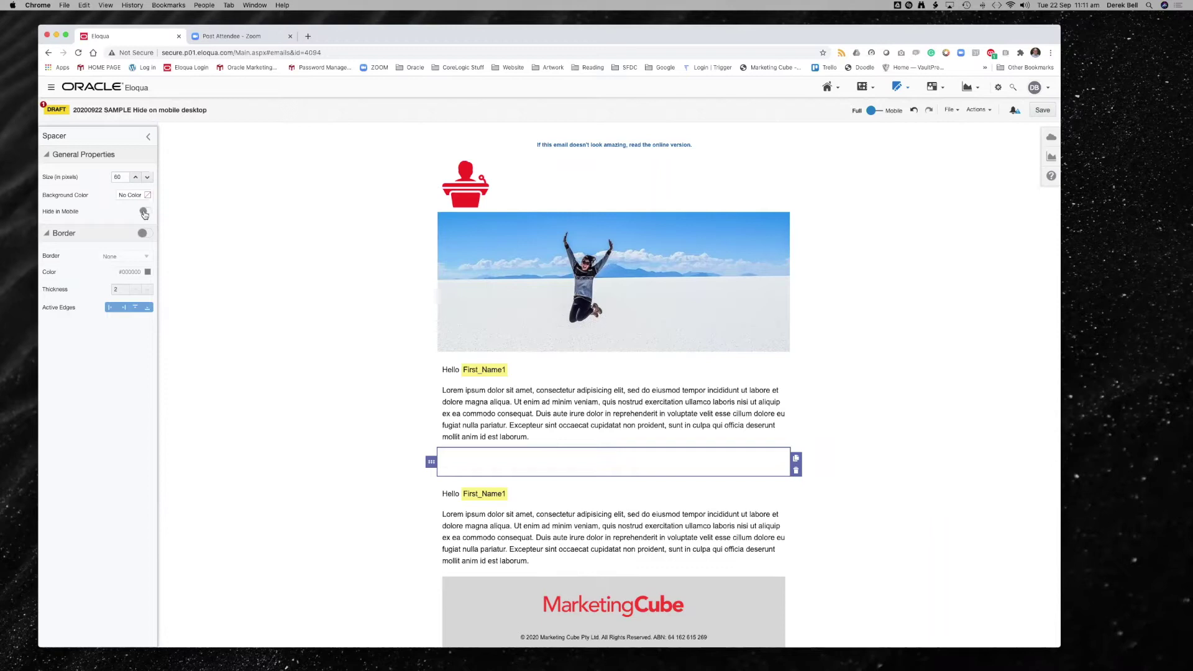
left_click(144, 213)
left_click(355, 321)
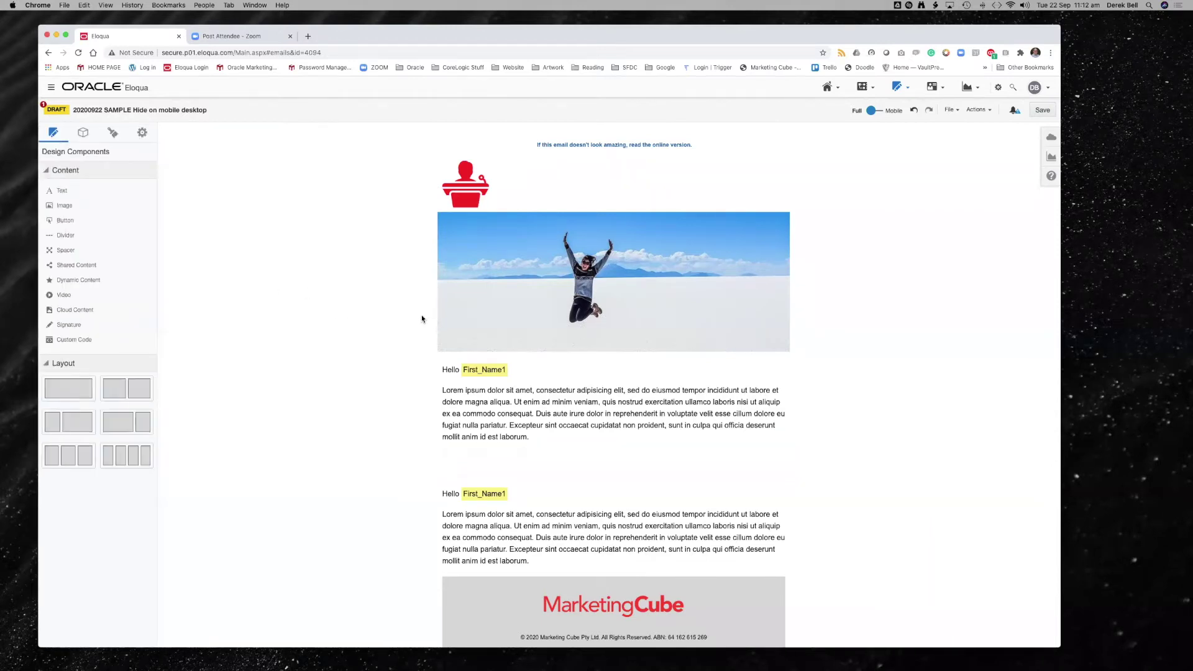
left_click(876, 111)
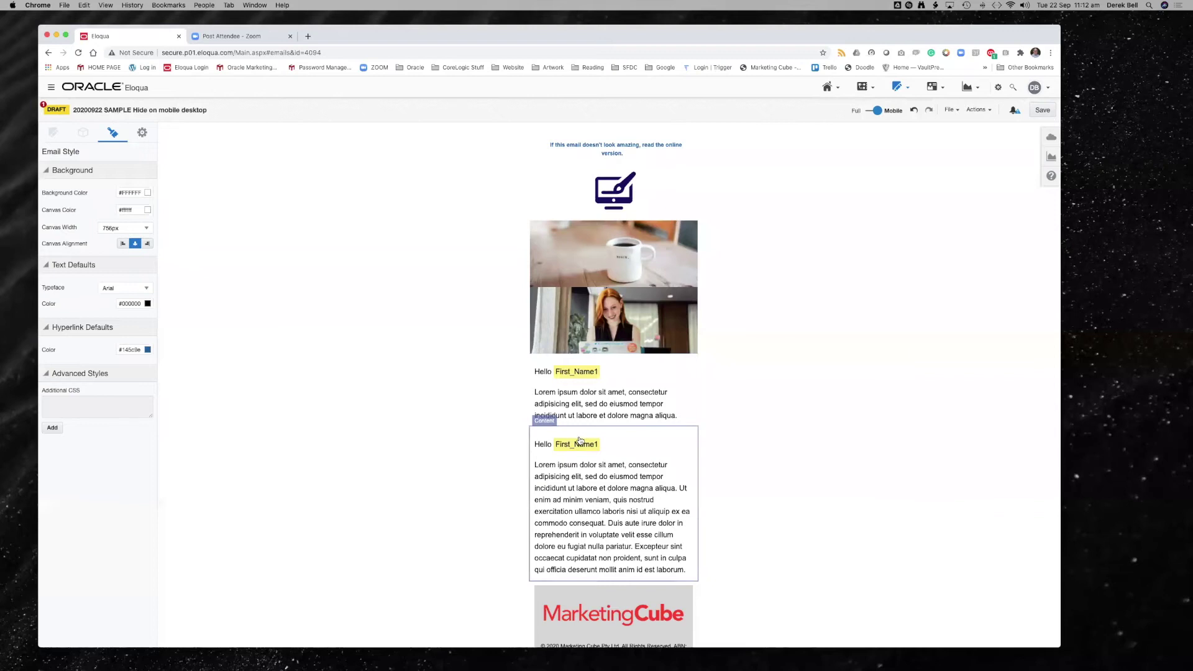
left_click(876, 111)
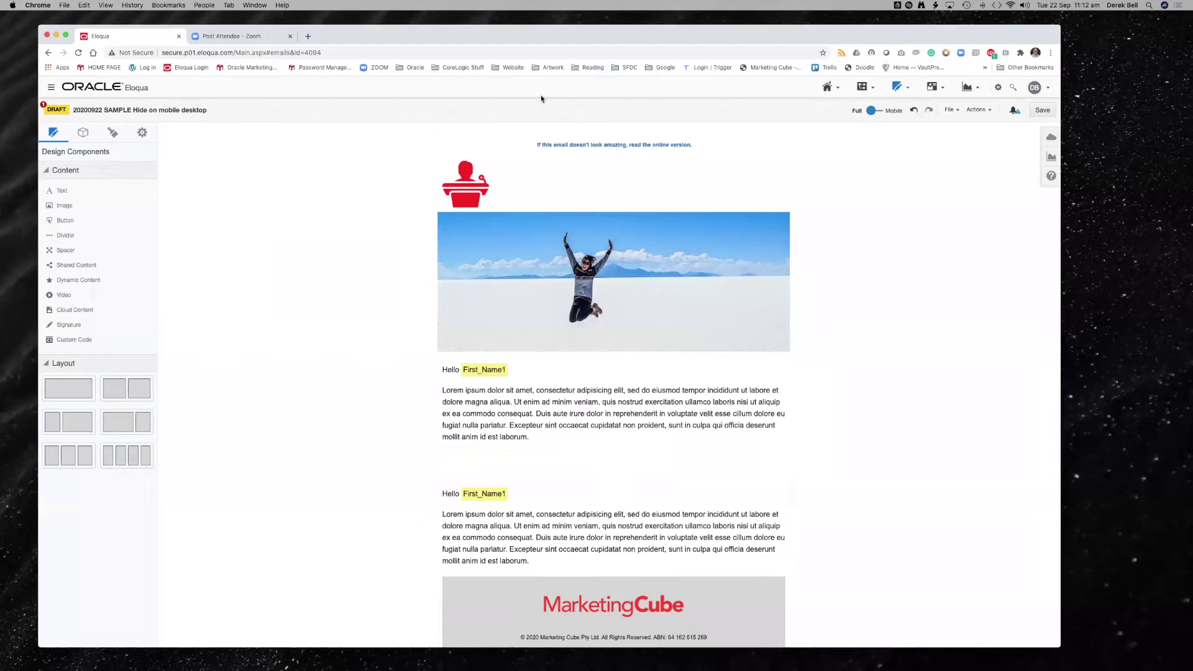
left_click(467, 245)
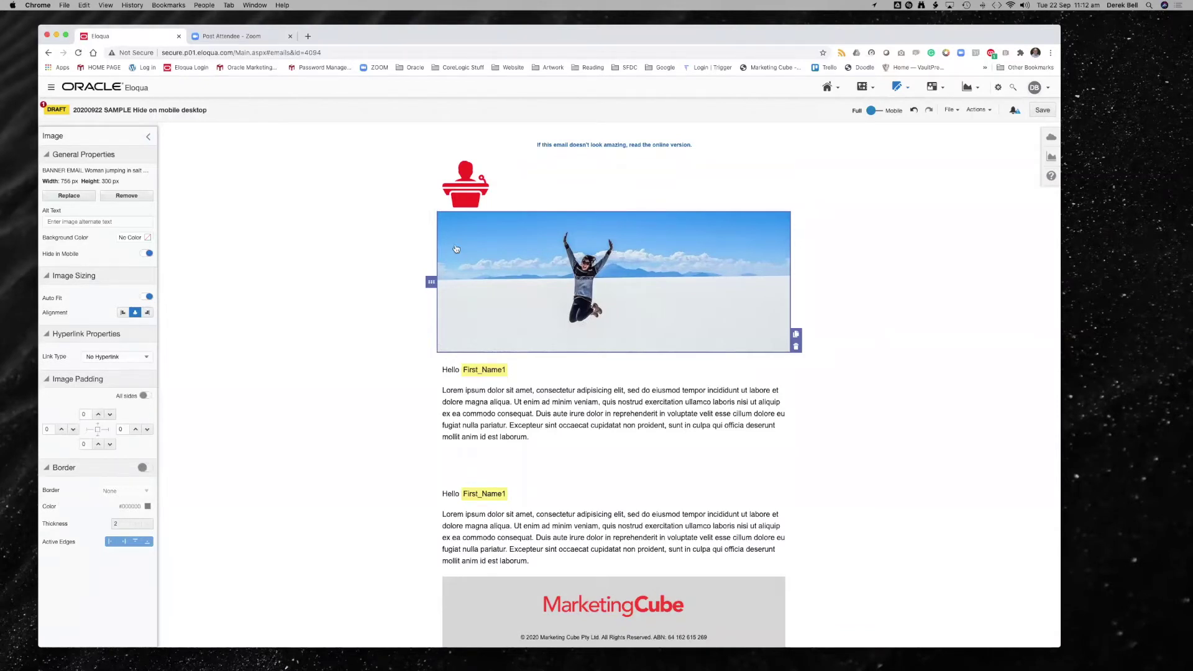
left_click(887, 352)
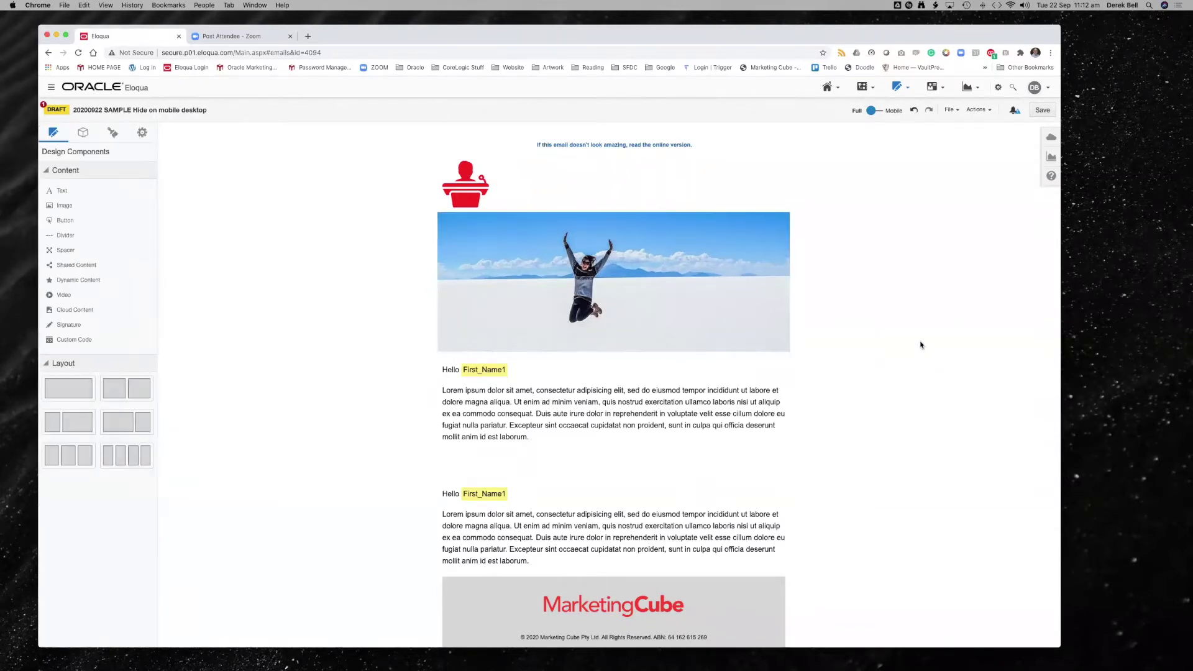